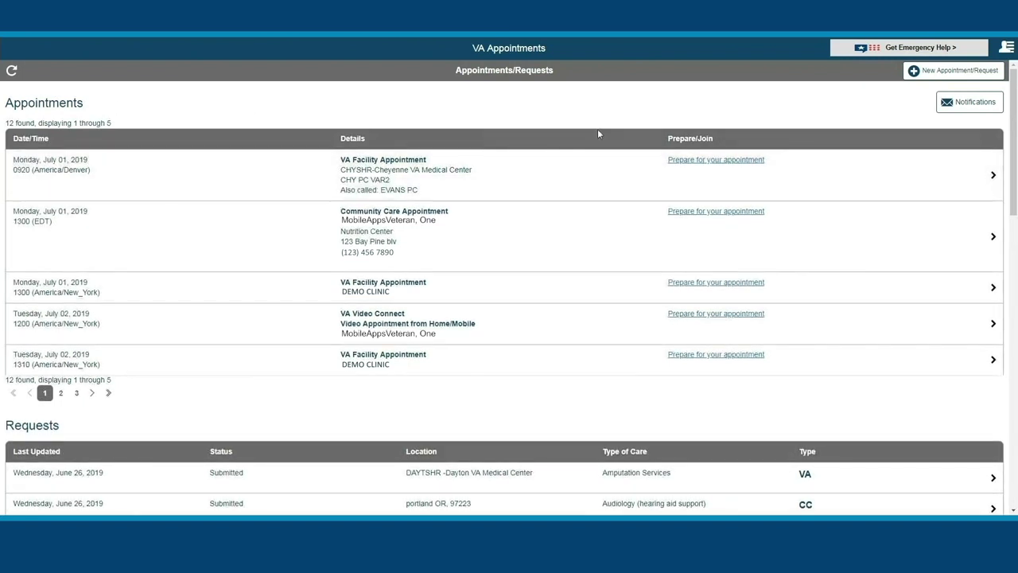
Start a new VA Appointments request and set the type of care to Primary Care
{"action": "left_click", "coordinate": [934, 72]}
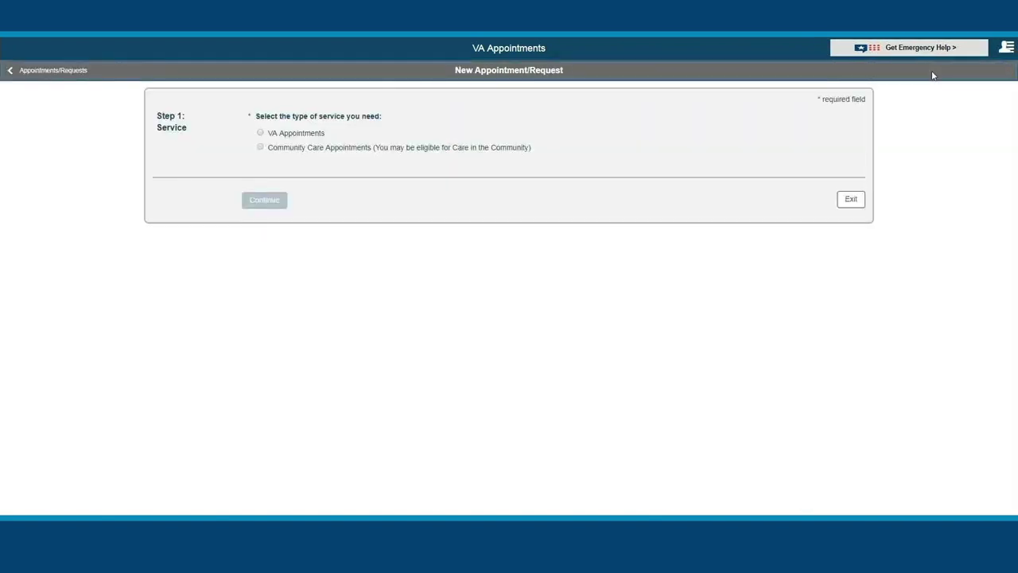
{"action": "left_click", "coordinate": [299, 138]}
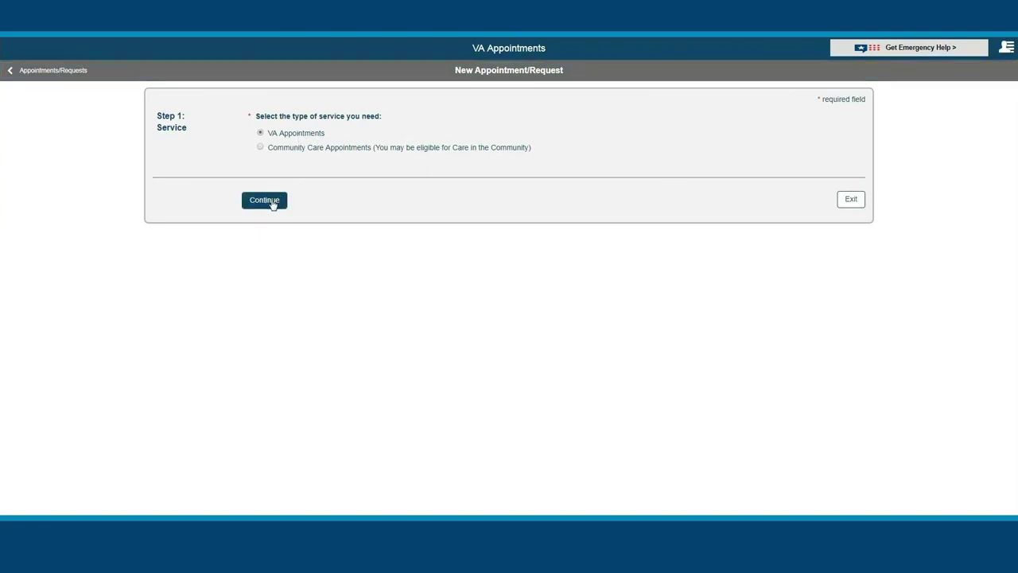
{"action": "left_click", "coordinate": [272, 201]}
{"action": "left_click", "coordinate": [307, 211]}
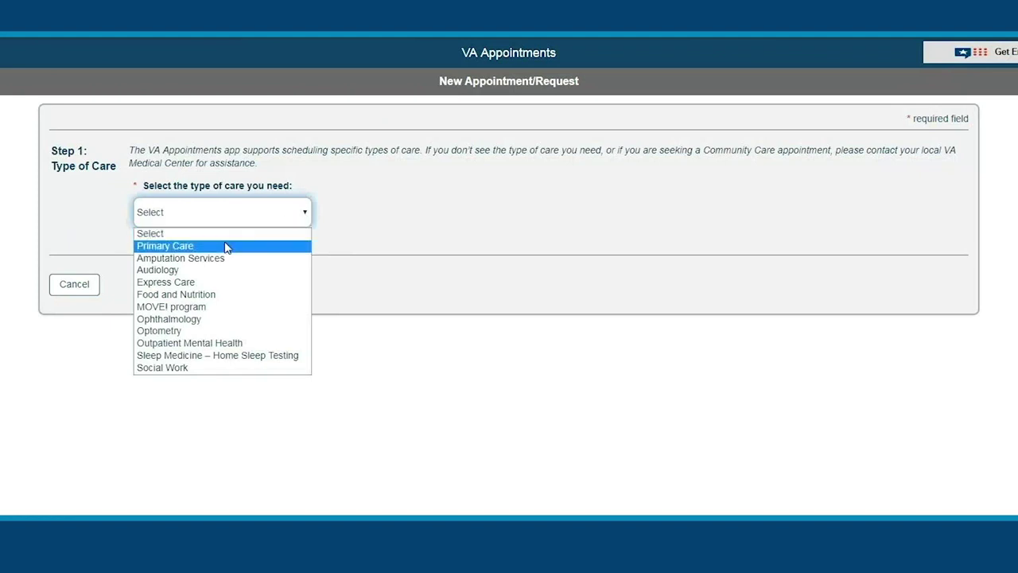
{"action": "left_click", "coordinate": [226, 248]}
Choose Dayton, OH as the closest city and DAYTSHR -Dayton VA Medical Center as the location to visit
{"action": "left_click", "coordinate": [193, 288]}
{"action": "left_click", "coordinate": [185, 330]}
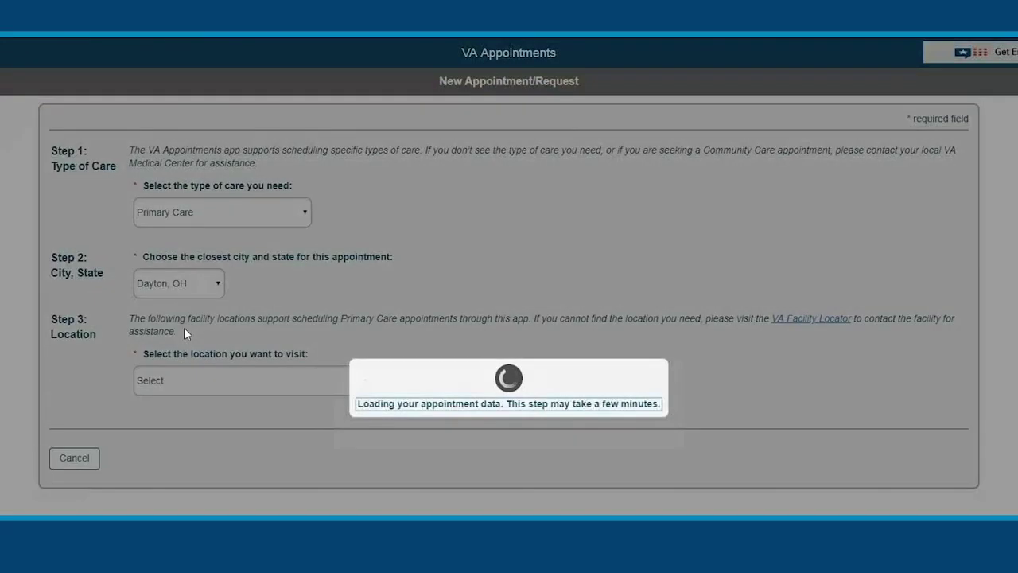
{"action": "left_click", "coordinate": [199, 380]}
{"action": "left_click", "coordinate": [208, 414]}
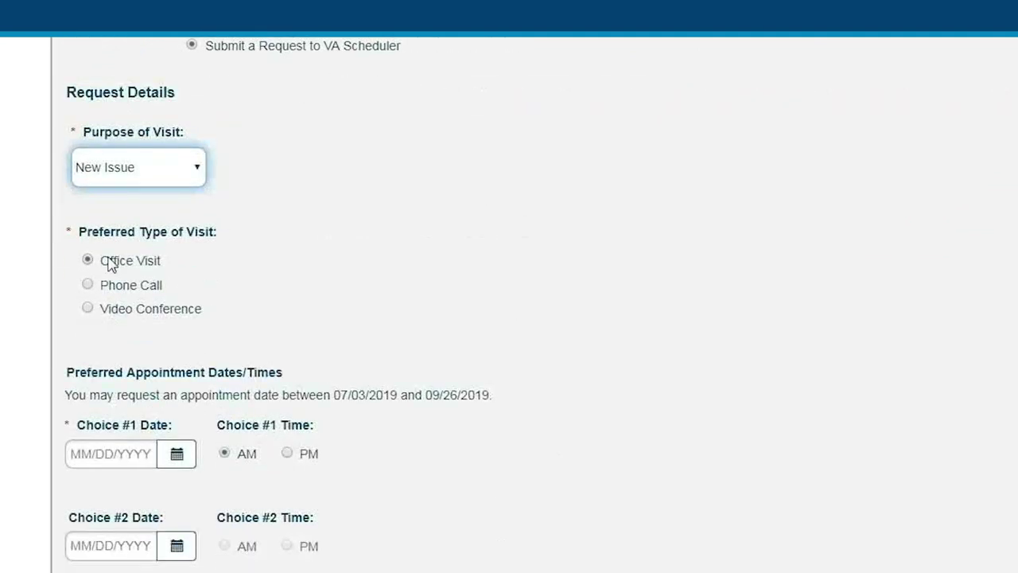
Set the preferred appointment dates to 07/08/2019 as choice #1 and 07/15/2019 as choice #2
{"action": "scroll", "coordinate": [173, 330], "scroll_direction": "down", "scroll_amount": 3}
{"action": "left_click", "coordinate": [175, 238]}
{"action": "left_click", "coordinate": [112, 362]}
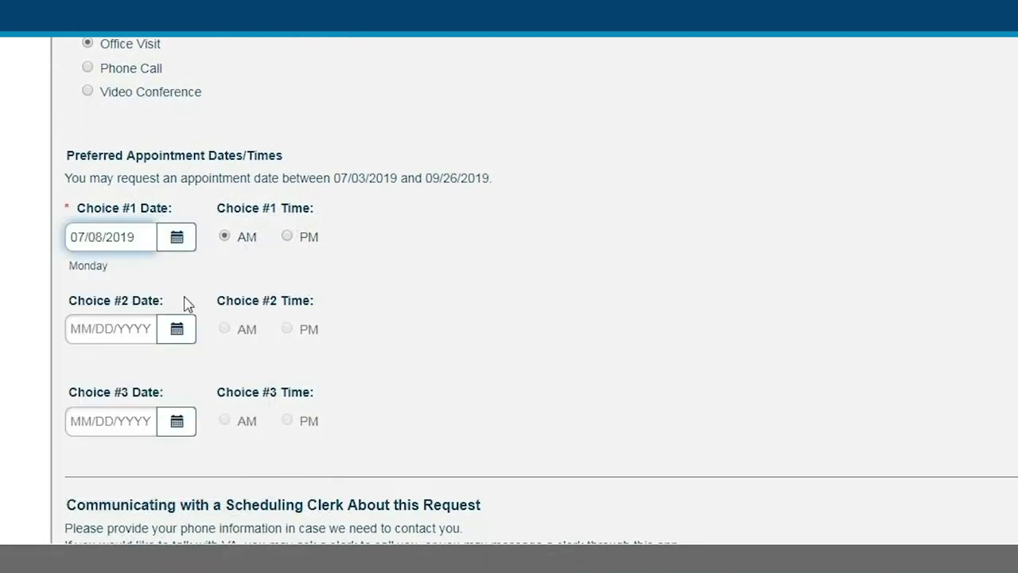
{"action": "left_click", "coordinate": [178, 329]}
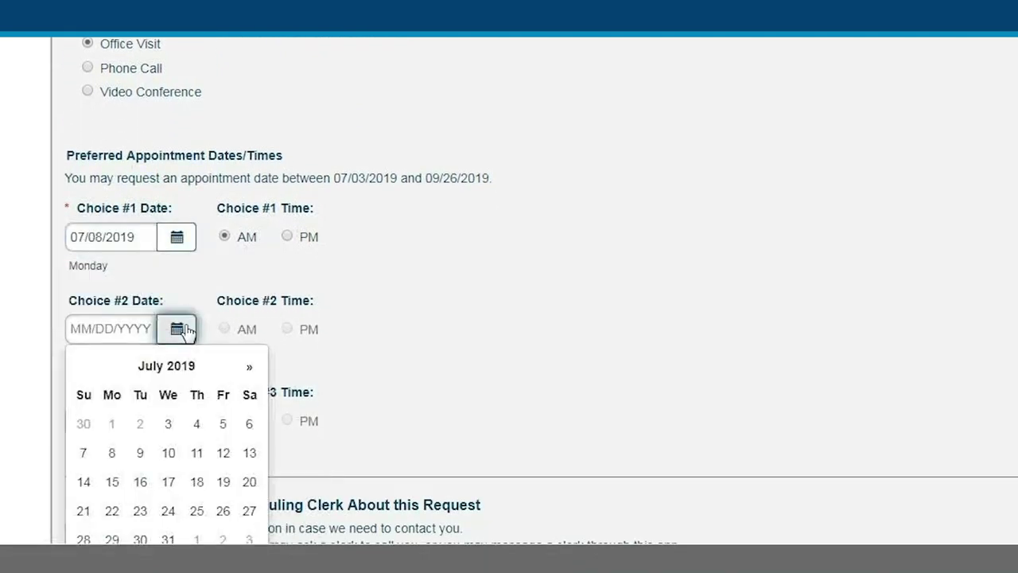
{"action": "left_click", "coordinate": [113, 486]}
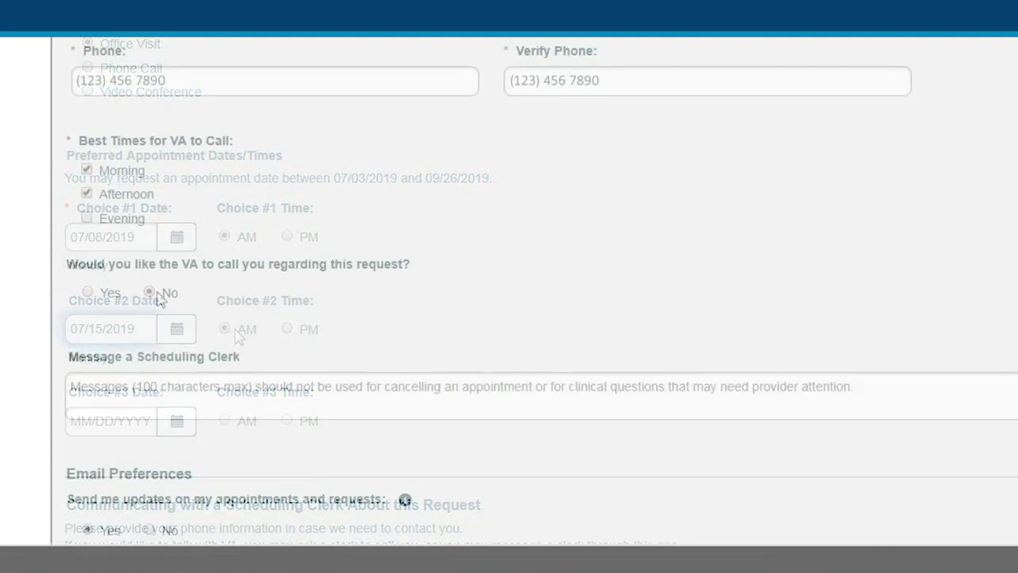
Write the scheduling clerk the message "my right knee has started bothering me" and submit the request
{"action": "left_click", "coordinate": [165, 392]}
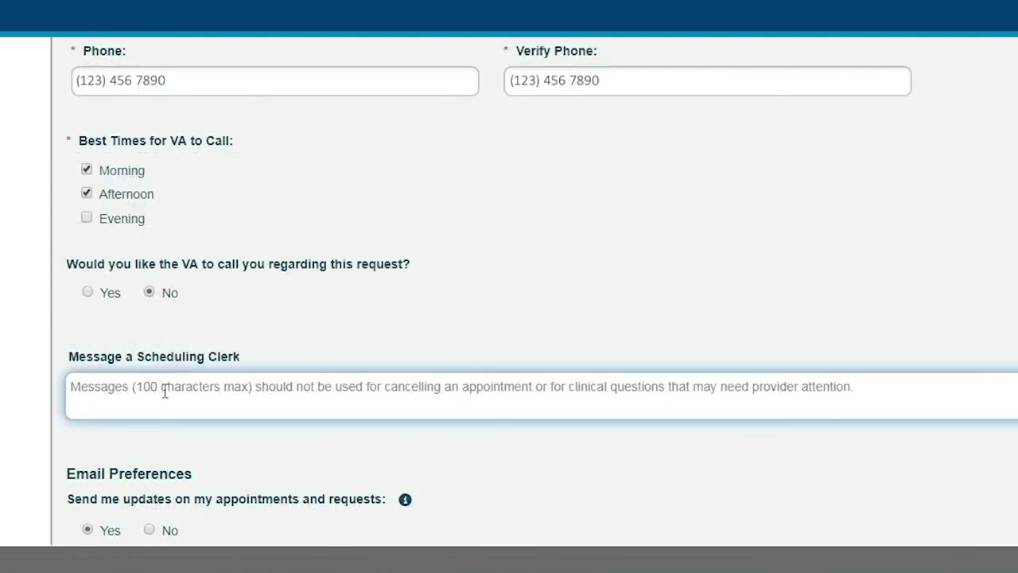
{"action": "type", "text": "my right knee has st"}
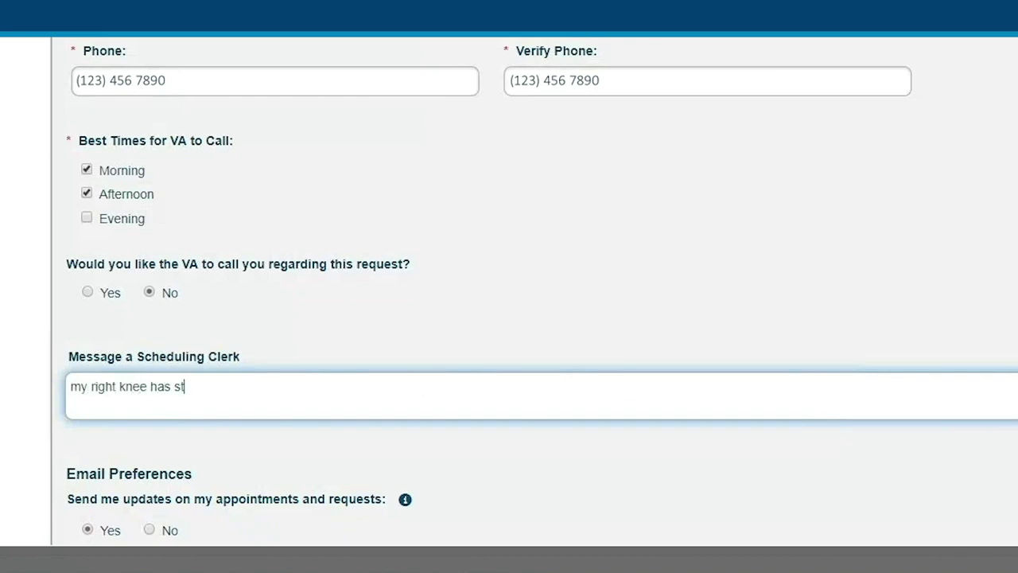
{"action": "type", "text": "arted bothering me"}
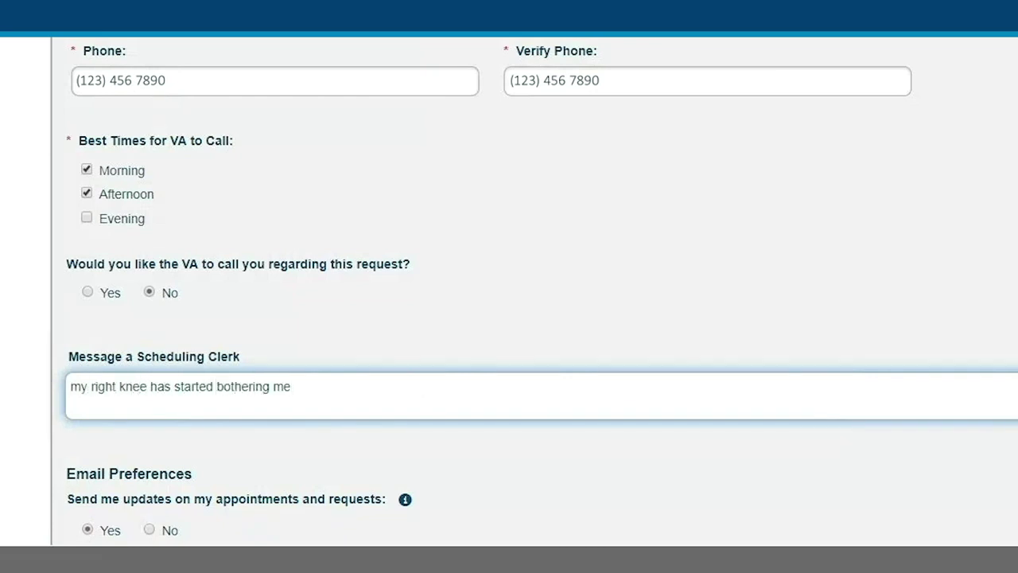
{"action": "scroll", "coordinate": [532, 295], "scroll_direction": "down", "scroll_amount": 3}
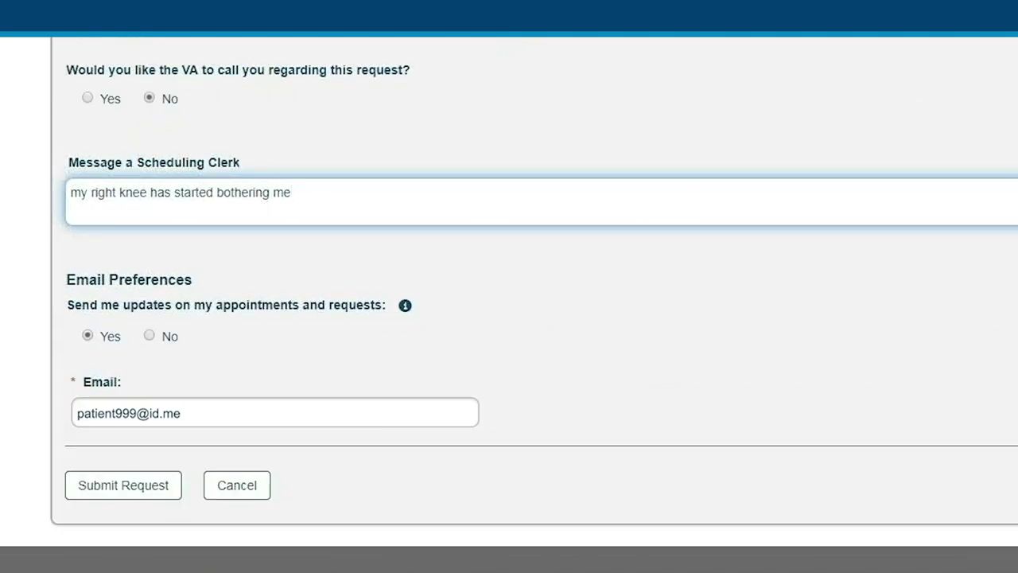
{"action": "left_click", "coordinate": [135, 487]}
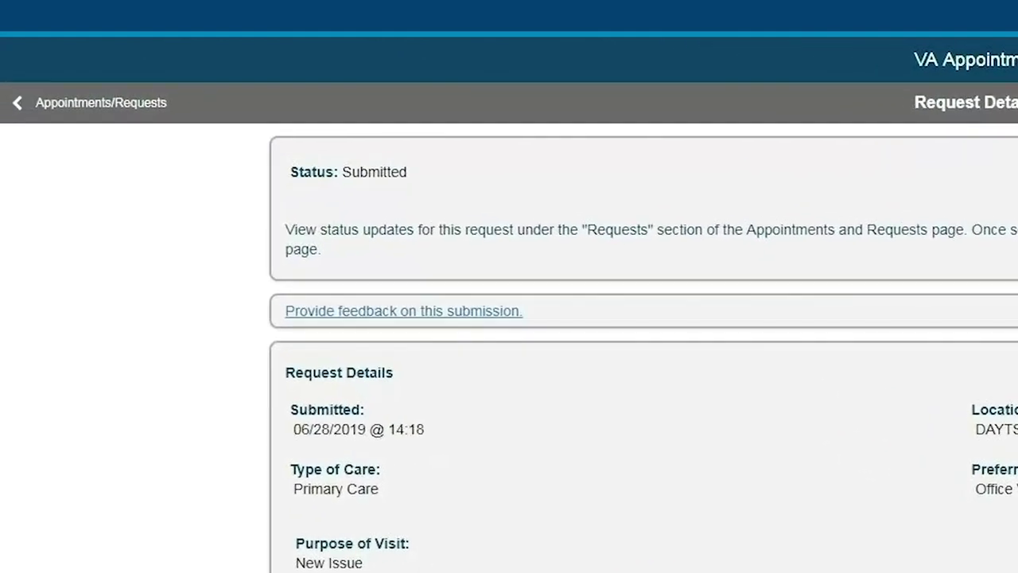
Return to the appointments and requests list and check the newly submitted Primary Care request
{"action": "left_click", "coordinate": [140, 103]}
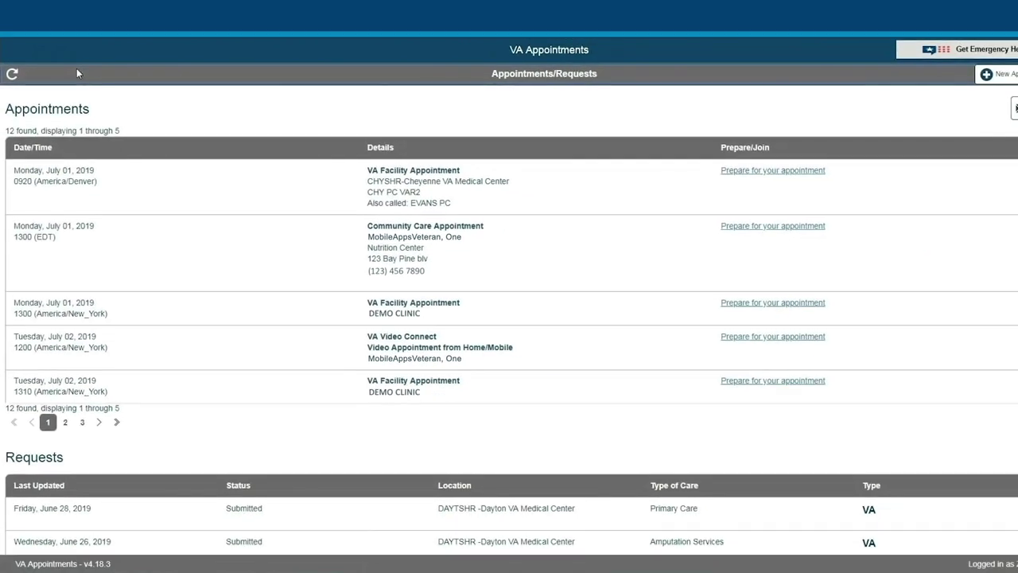
{"action": "left_click", "coordinate": [35, 517]}
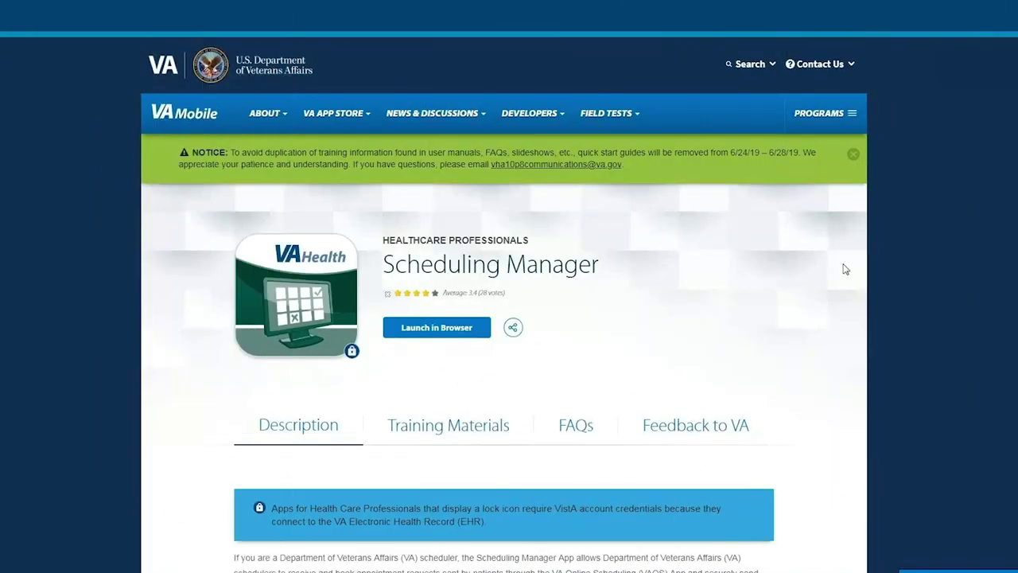
Launch Scheduling Manager in the browser and sign in with the VA PIV card, entering the card PIN
{"action": "left_click", "coordinate": [426, 329]}
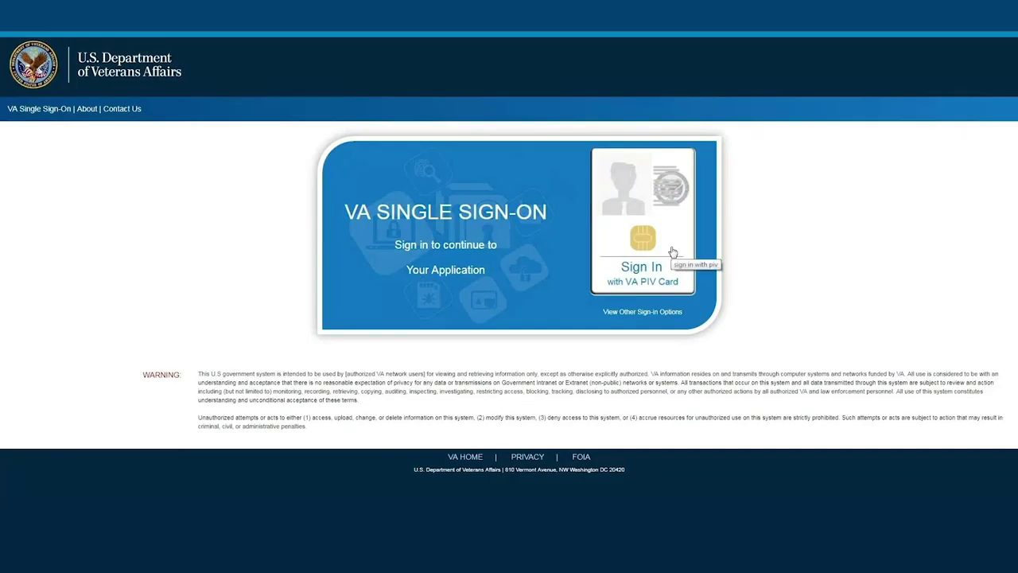
{"action": "left_click", "coordinate": [672, 252]}
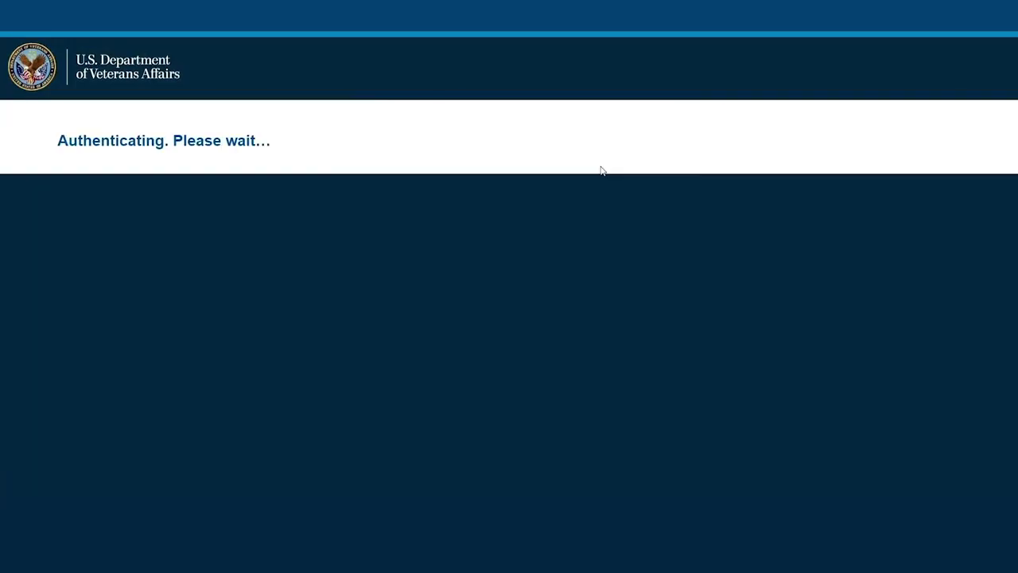
{"action": "type", "text": "******"}
{"action": "key", "text": "Return"}
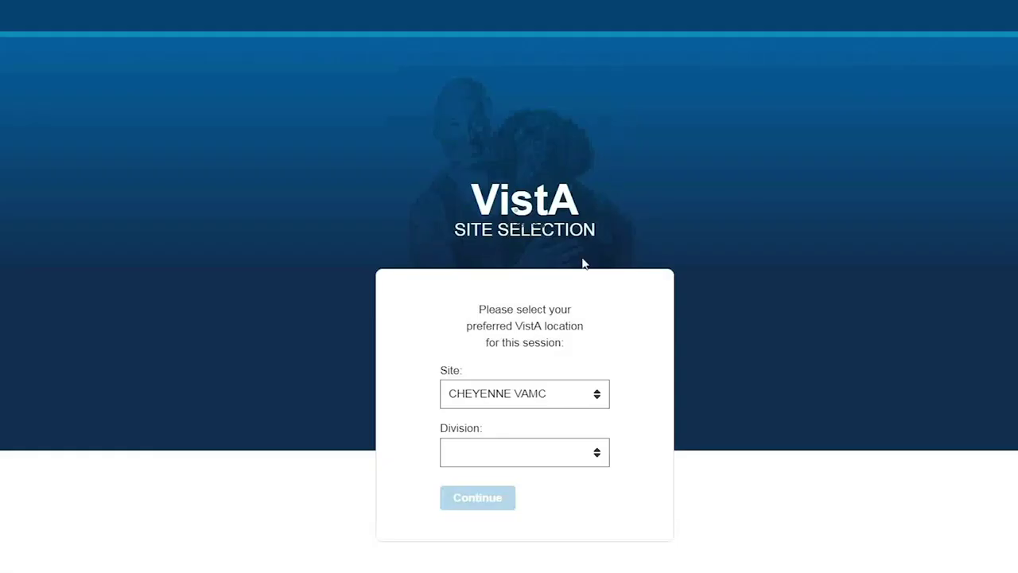
Set the VistA site to DAYTON for this session and accept the Scheduling Manager warning
{"action": "left_click", "coordinate": [544, 398]}
{"action": "left_click", "coordinate": [526, 431]}
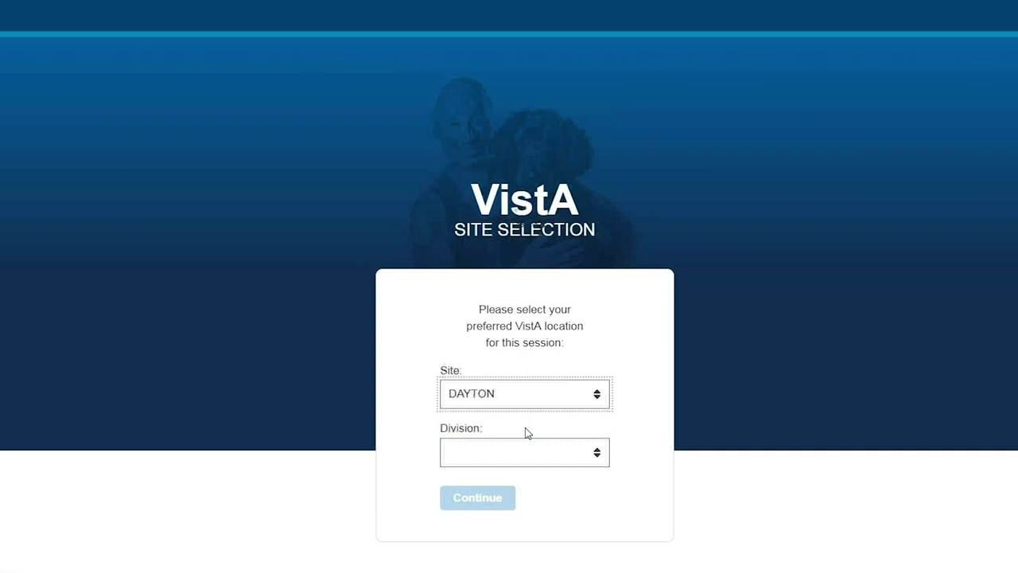
{"action": "left_click", "coordinate": [478, 499]}
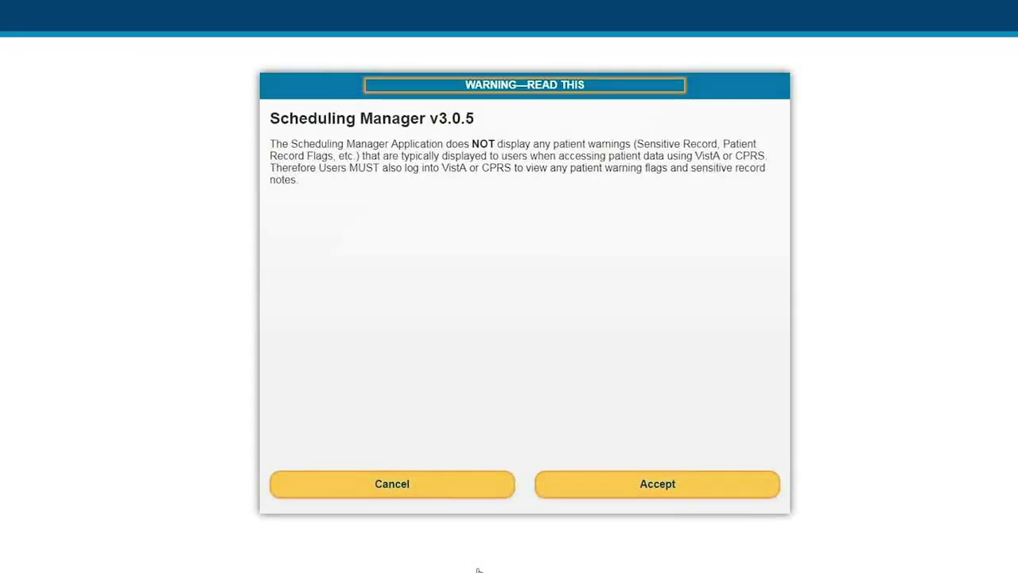
{"action": "left_click", "coordinate": [652, 487]}
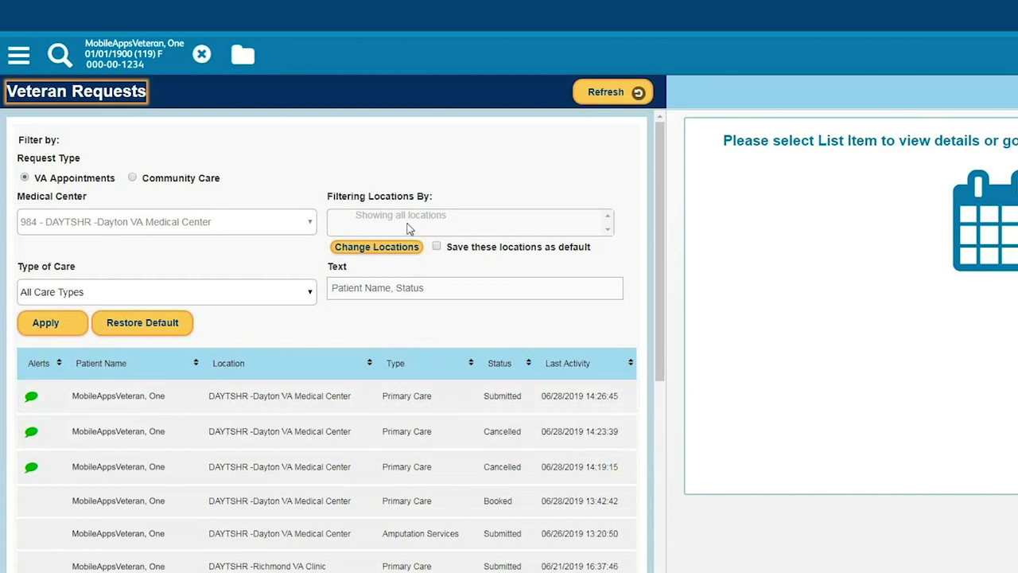
Filter the veteran requests by the Primary Care type of care
{"action": "left_click", "coordinate": [275, 301]}
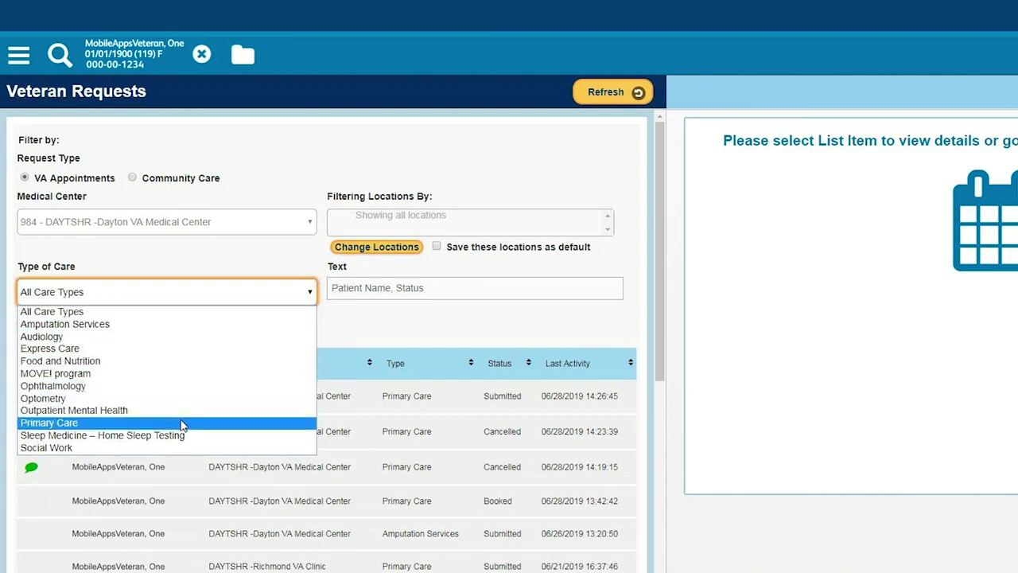
{"action": "left_click", "coordinate": [182, 424]}
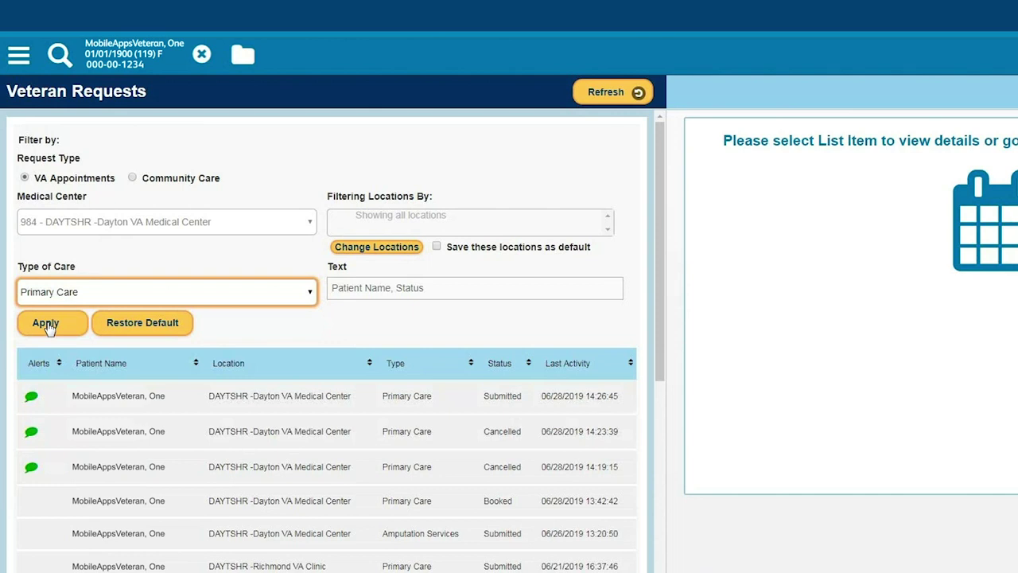
{"action": "left_click", "coordinate": [46, 322]}
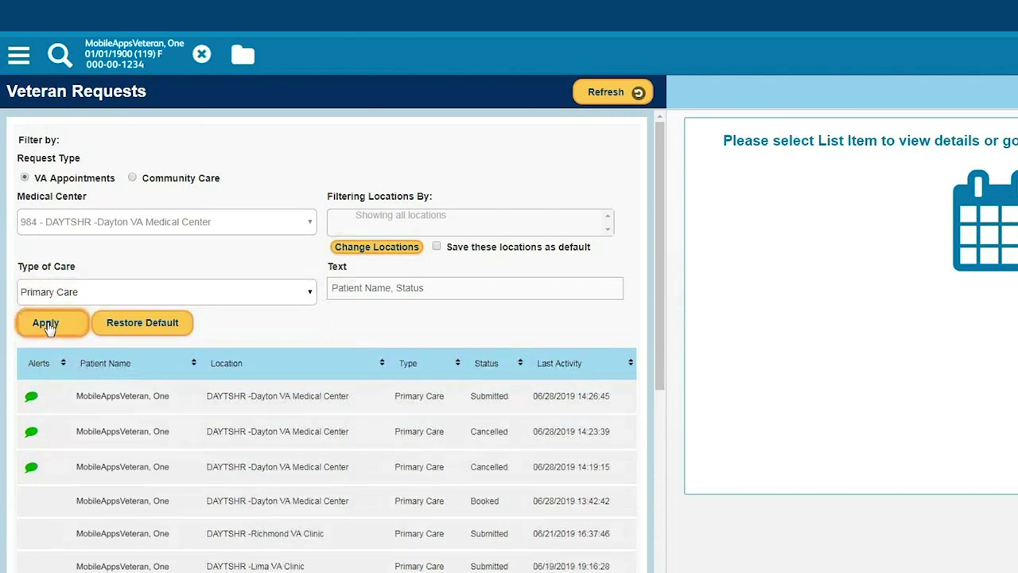
Review the submitted Primary Care request with last activity 06/28/2019 14:26:45 and start processing it
{"action": "mouse_move", "coordinate": [32, 402]}
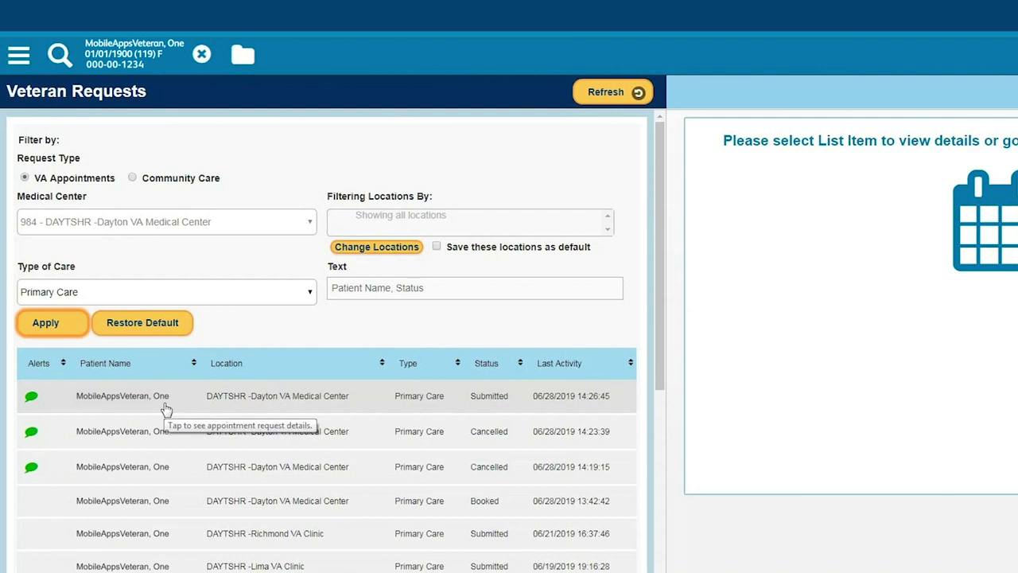
{"action": "left_click", "coordinate": [166, 409]}
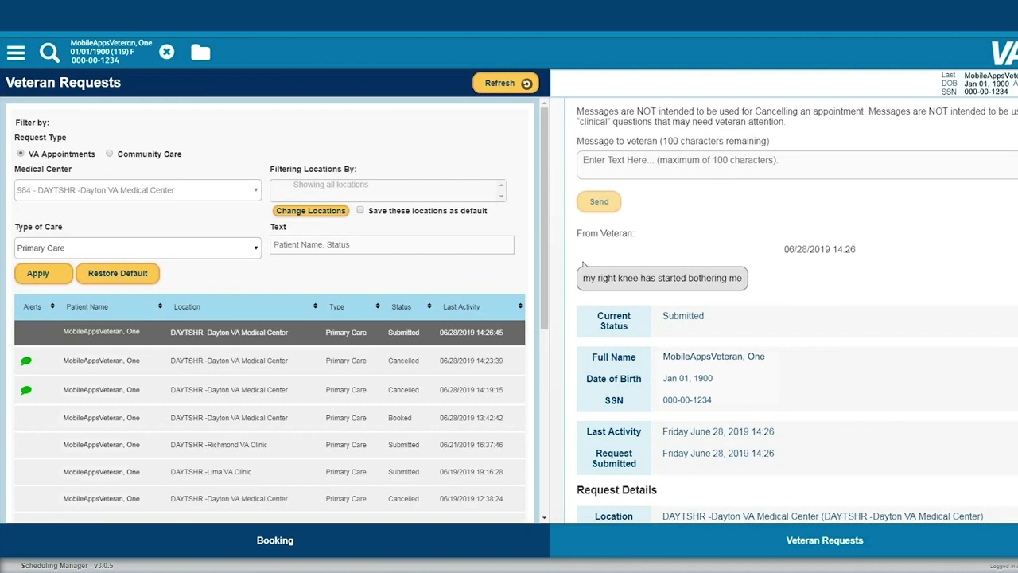
{"action": "scroll", "coordinate": [795, 318], "scroll_direction": "down", "scroll_amount": 5}
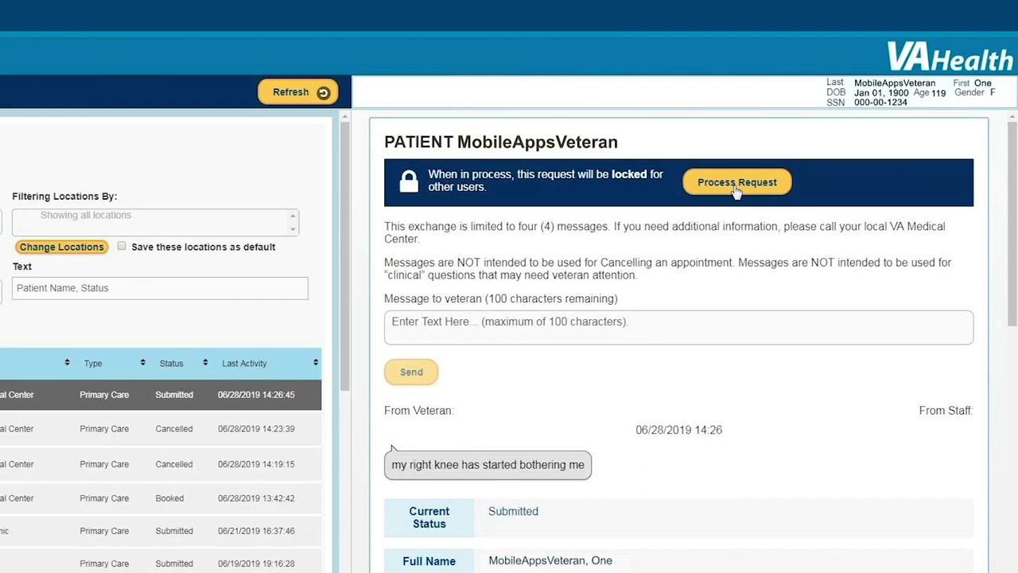
{"action": "left_click", "coordinate": [735, 184]}
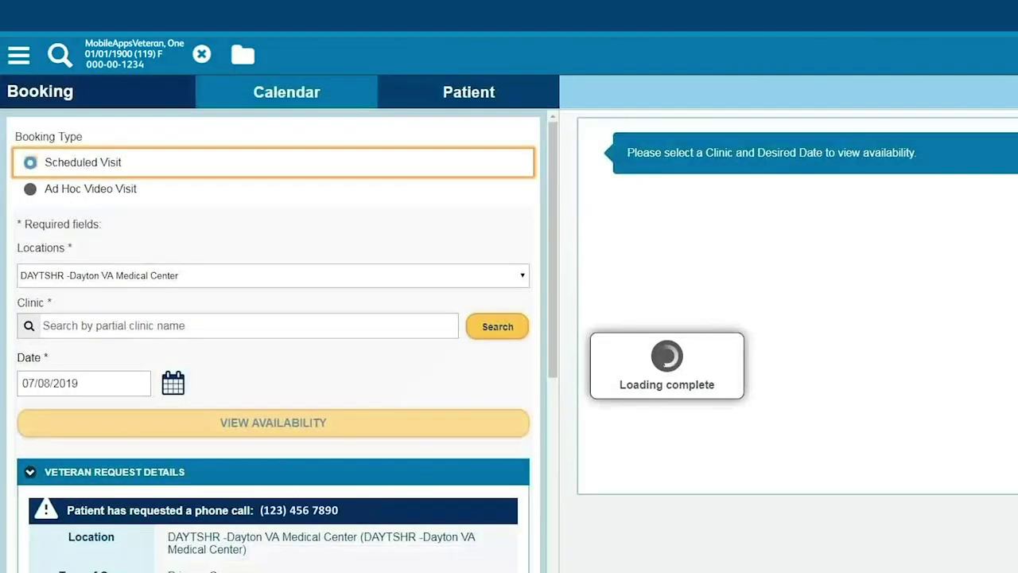
Search the clinics for "demo", choose DEMO CLINIC and show its availability
{"action": "left_click", "coordinate": [93, 327]}
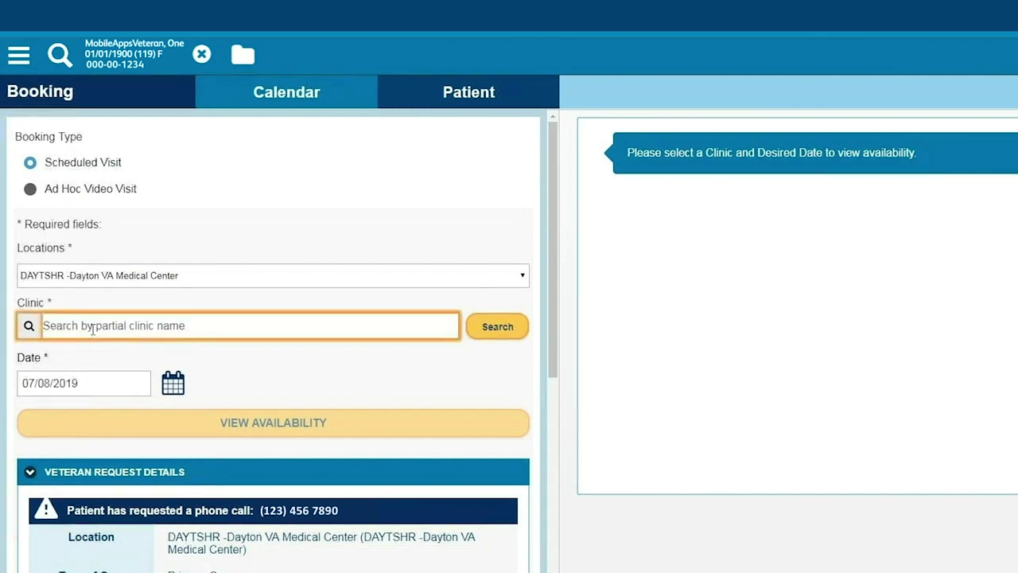
{"action": "type", "text": "demo"}
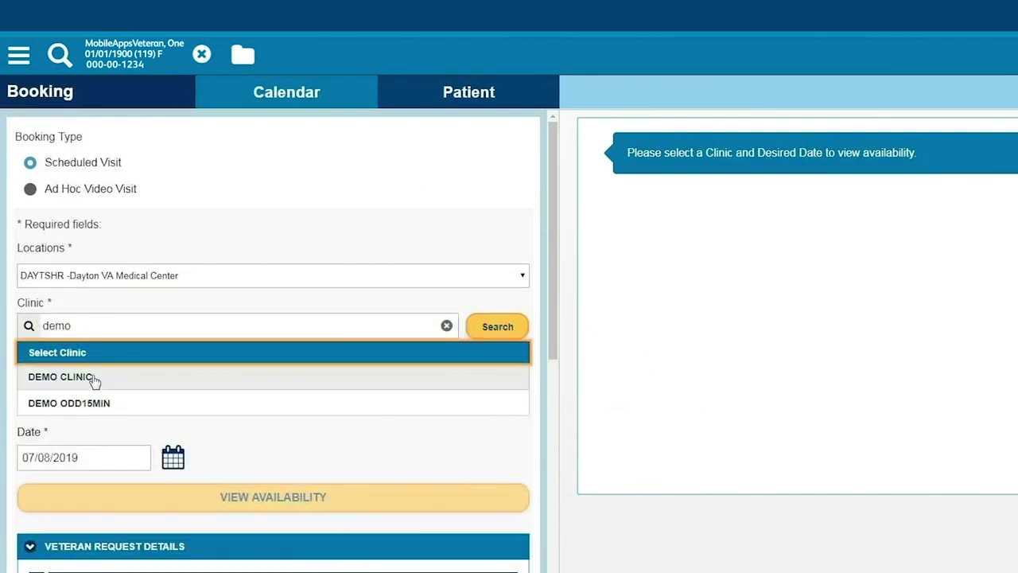
{"action": "left_click", "coordinate": [100, 381]}
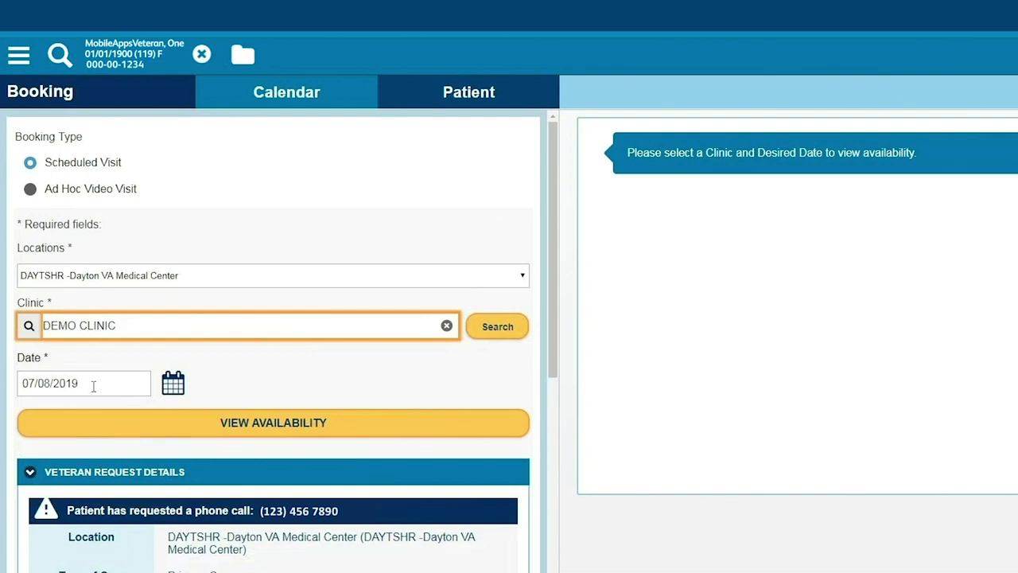
{"action": "left_click", "coordinate": [170, 426]}
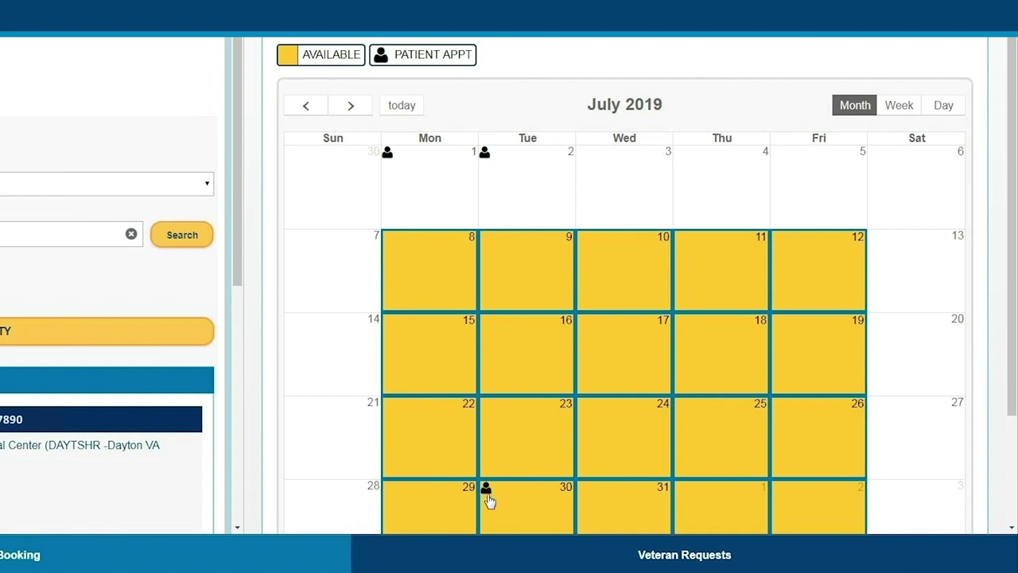
Open July 8, 2019 in the clinic's availability calendar and select the 08:30 - 09:00 slot for booking
{"action": "left_click", "coordinate": [425, 259]}
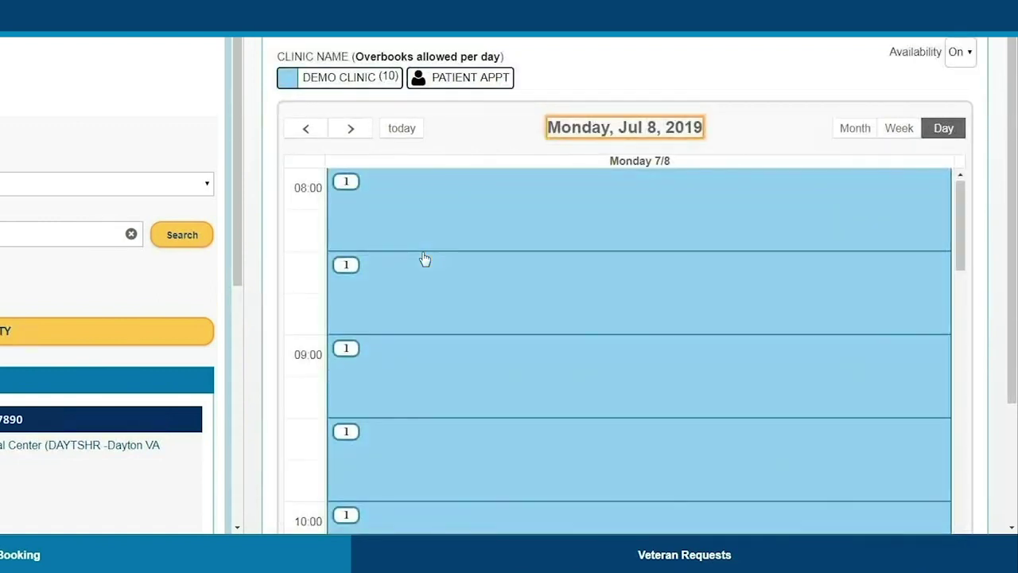
{"action": "left_click", "coordinate": [425, 266]}
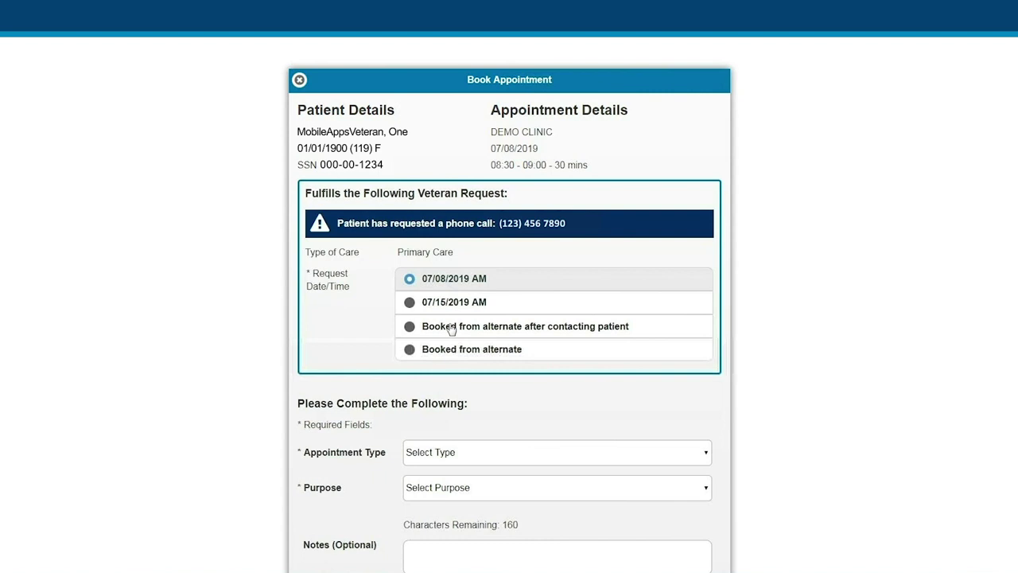
Set the appointment type to REGULAR and the purpose to Other (Patient Req.), and book the appointment for the 07/08/2019 AM request
{"action": "left_click", "coordinate": [451, 459]}
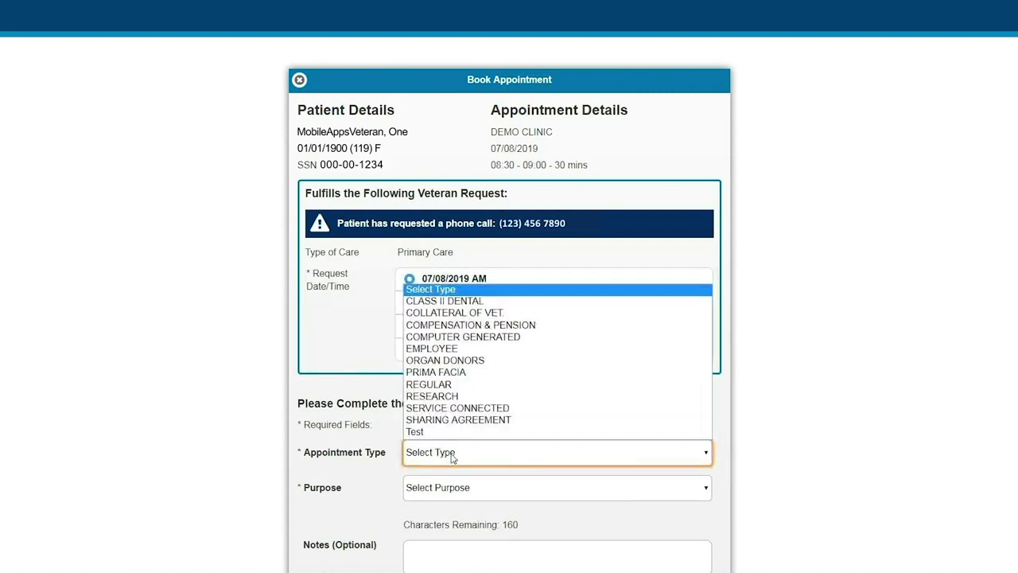
{"action": "left_click", "coordinate": [450, 385]}
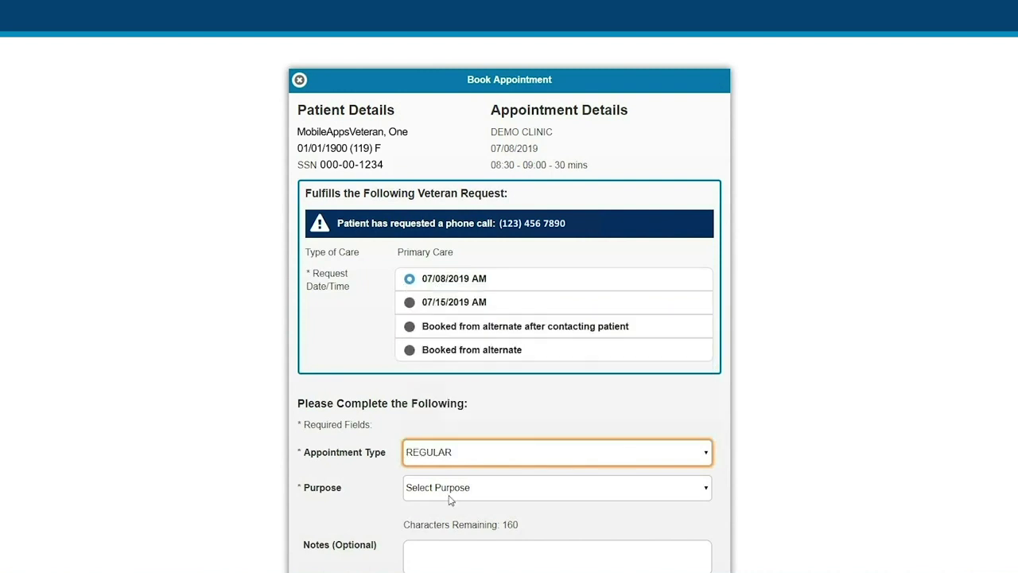
{"action": "left_click", "coordinate": [450, 495]}
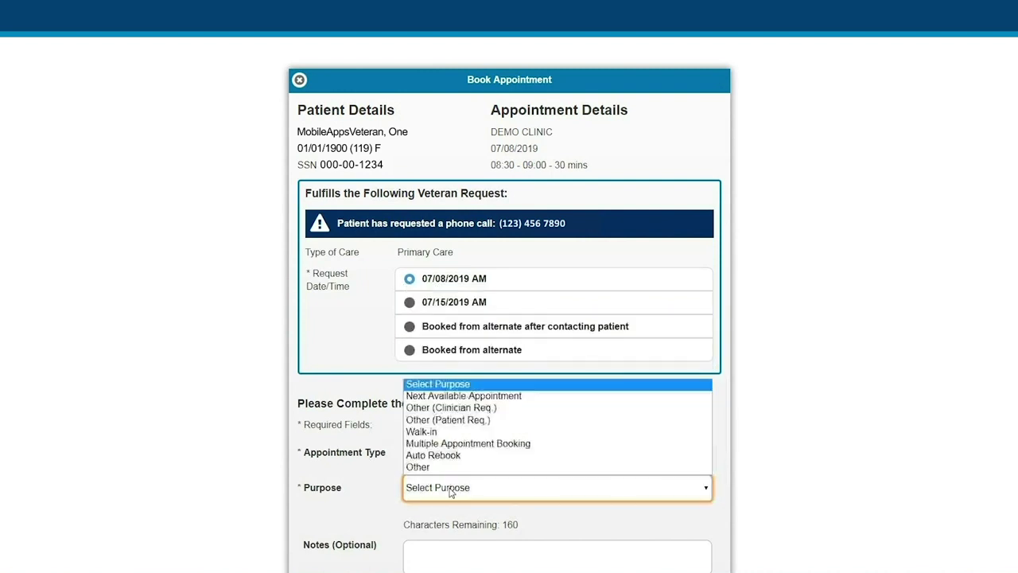
{"action": "left_click", "coordinate": [452, 424]}
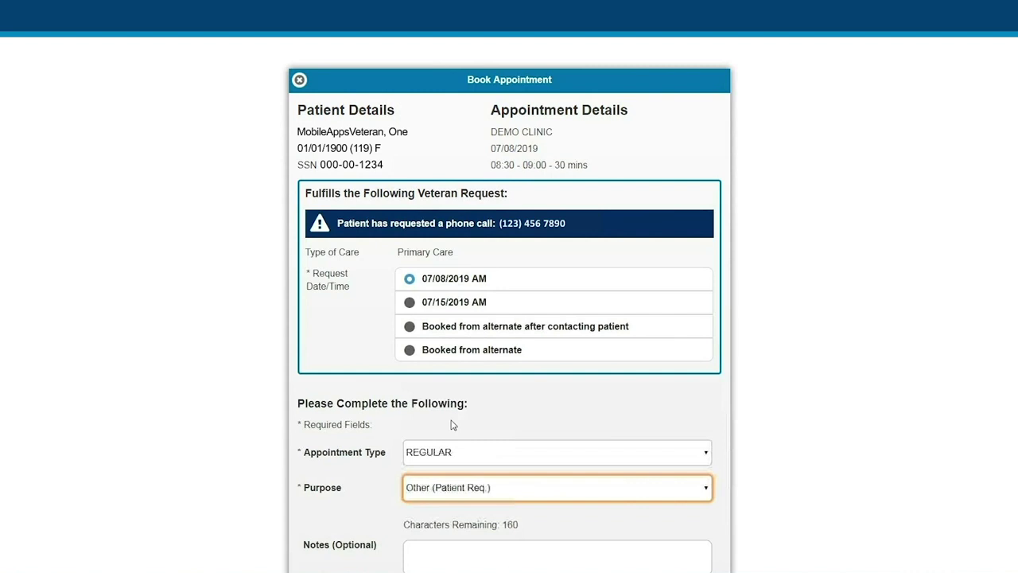
{"action": "scroll", "coordinate": [578, 475], "scroll_direction": "down", "scroll_amount": 1}
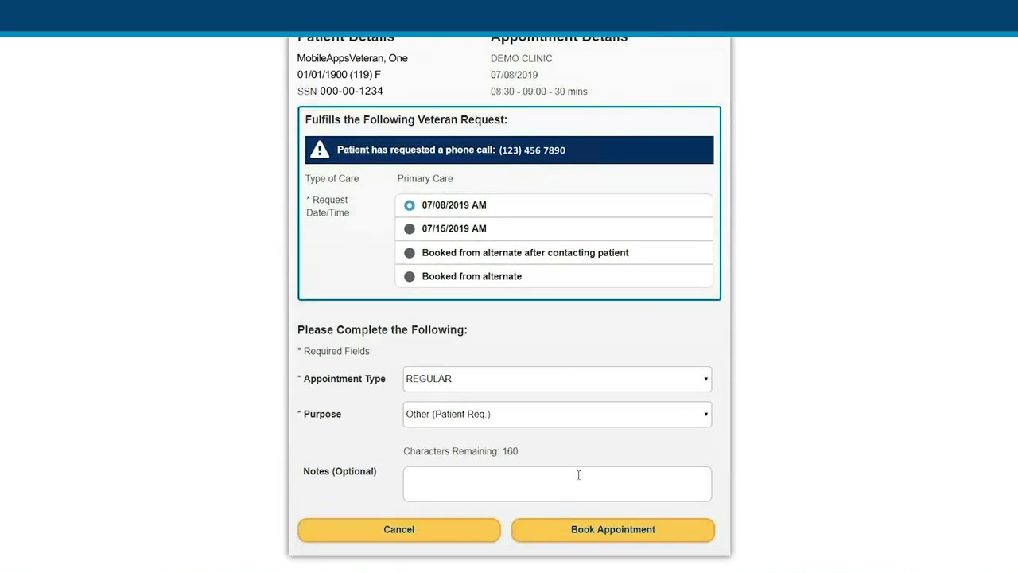
{"action": "left_click", "coordinate": [578, 533]}
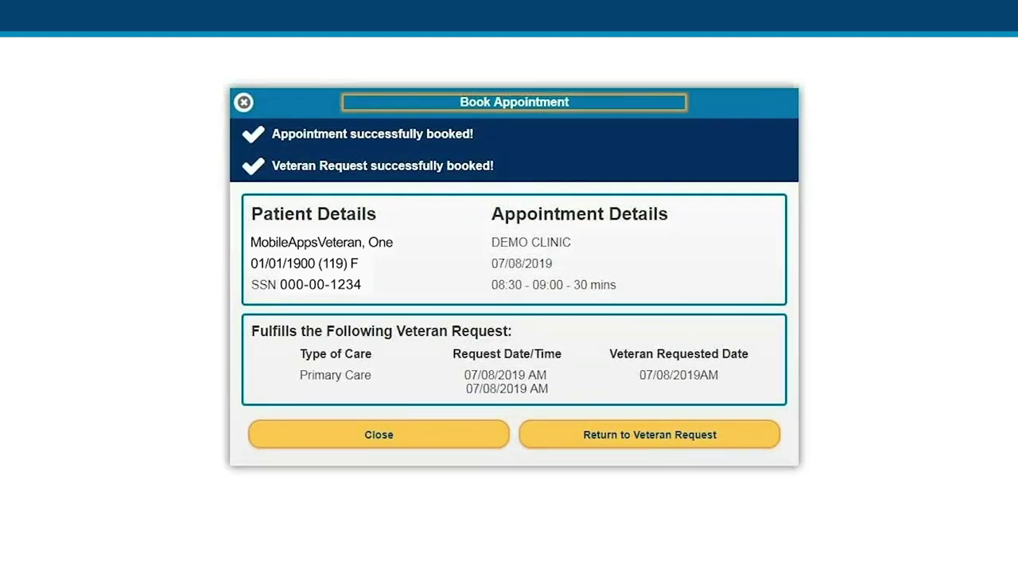
Return to the veteran requests from the booking confirmation and filter the list by the Primary Care type of care
{"action": "left_click", "coordinate": [381, 440]}
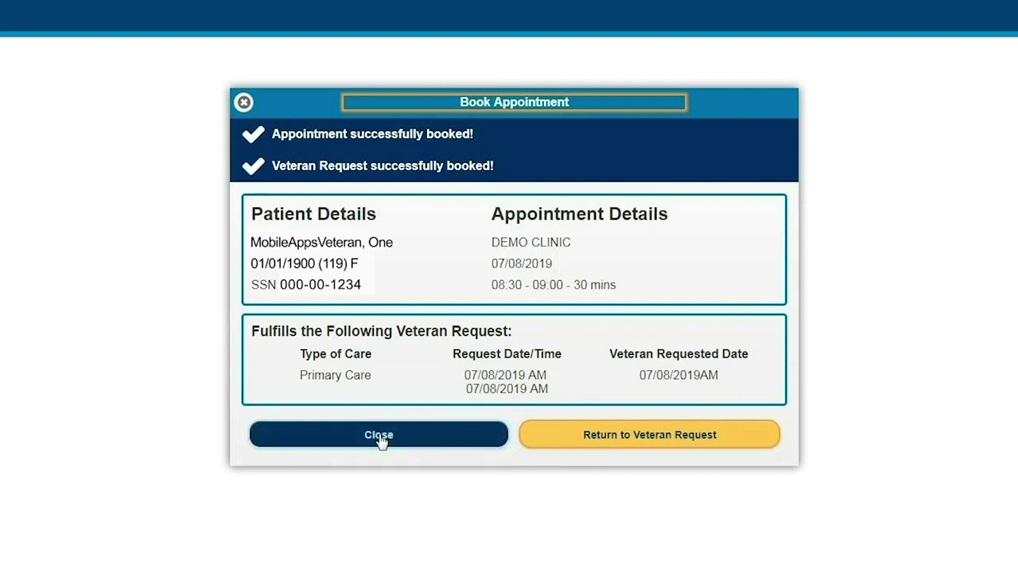
{"action": "left_click", "coordinate": [548, 444]}
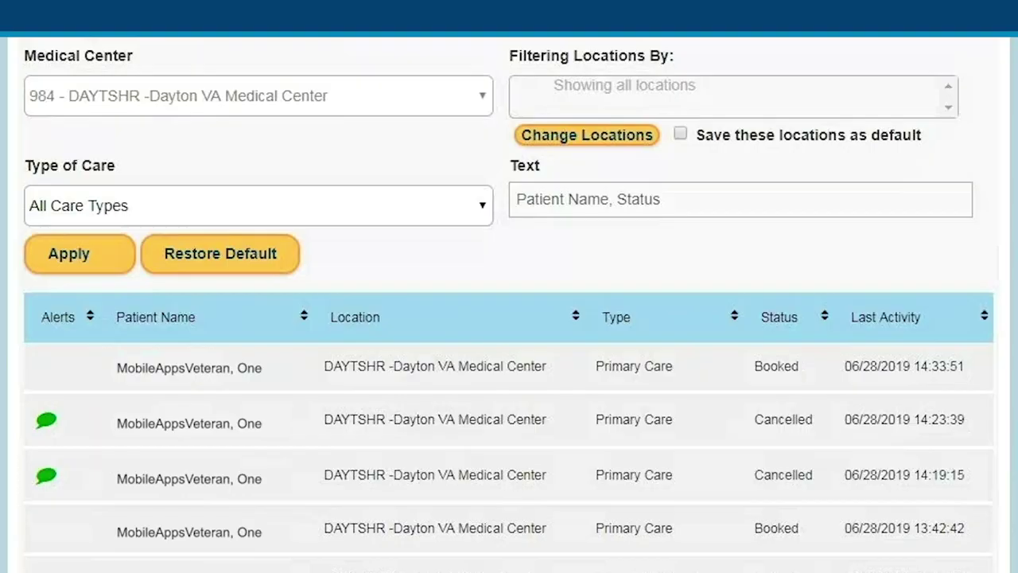
{"action": "left_click", "coordinate": [71, 259]}
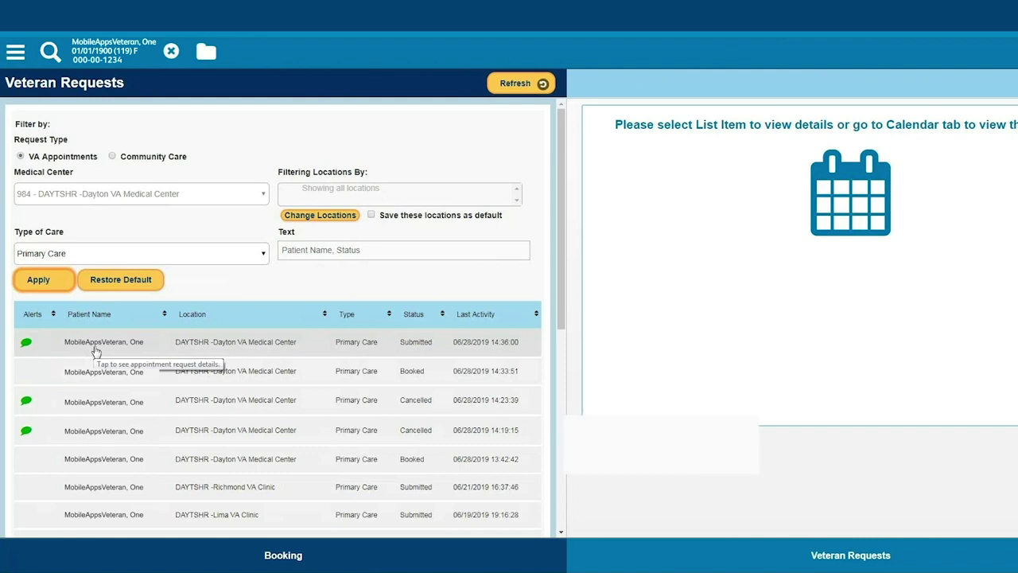
Open the submitted Primary Care request with last activity 06/28/2019 14:36:00 and start processing it
{"action": "left_click", "coordinate": [94, 351]}
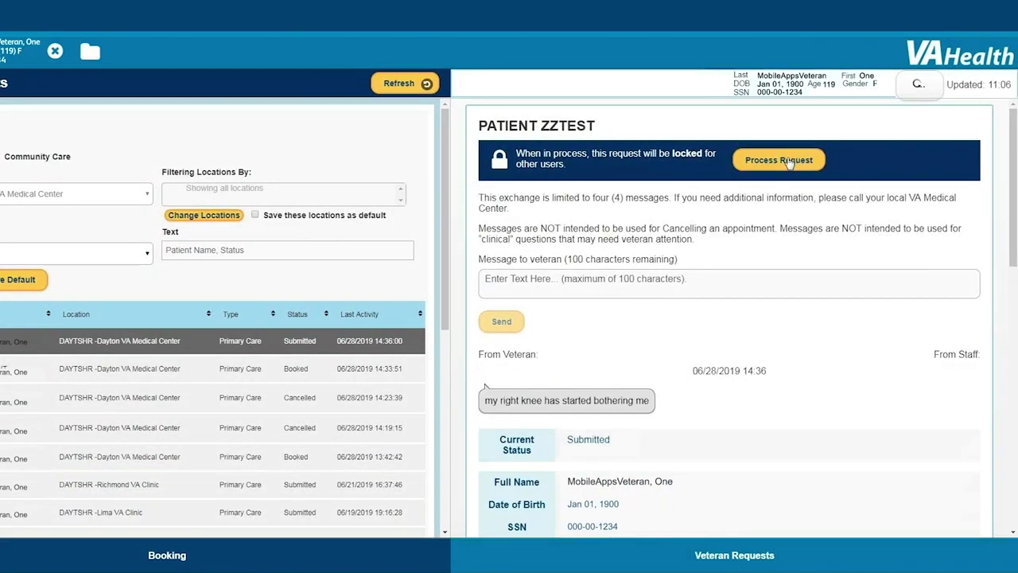
{"action": "left_click", "coordinate": [787, 158]}
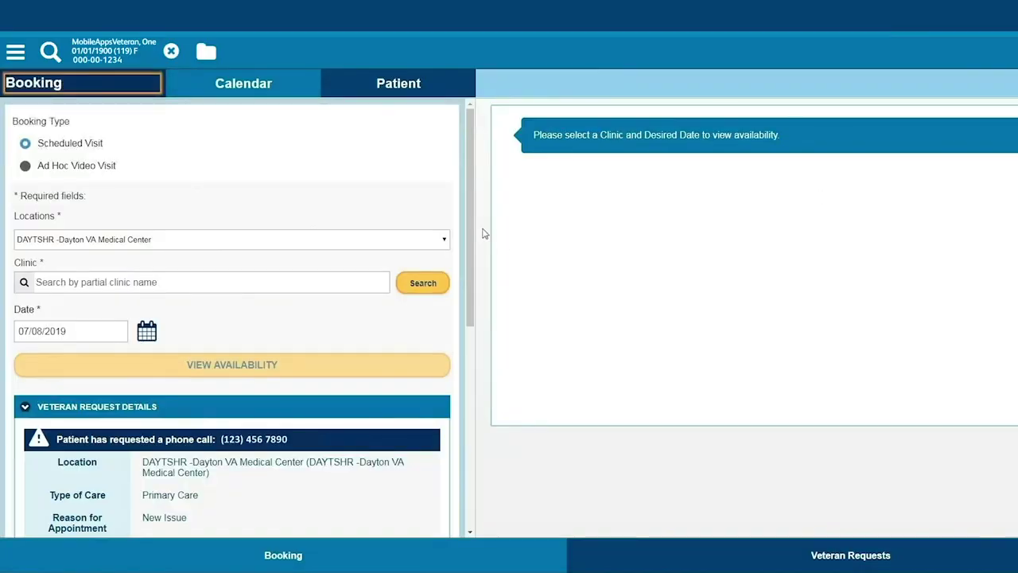
Open the resolution options for the Primary Care request in process
{"action": "left_click_drag", "start_coordinate": [468, 222], "coordinate": [398, 333]}
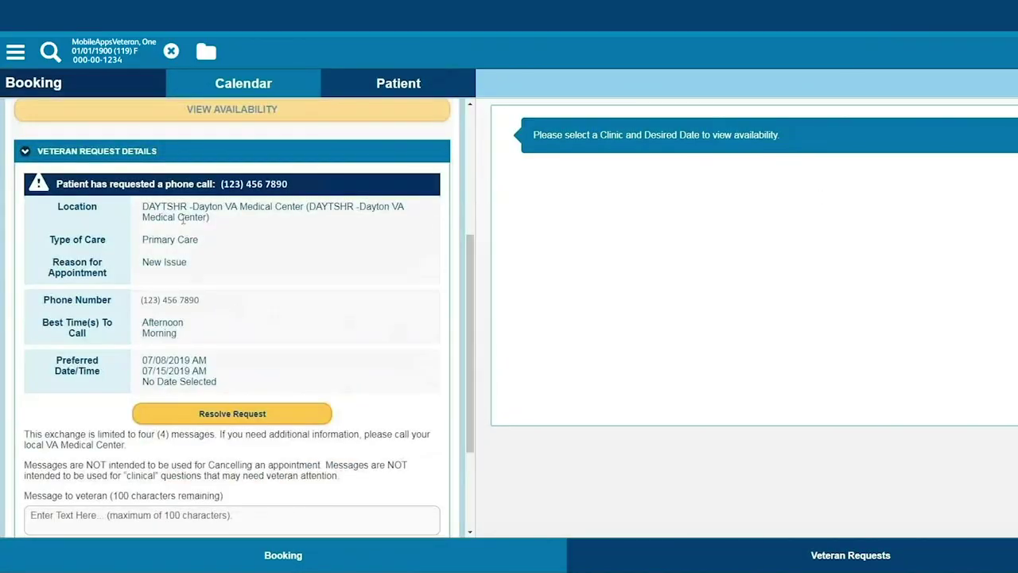
{"action": "left_click", "coordinate": [173, 413]}
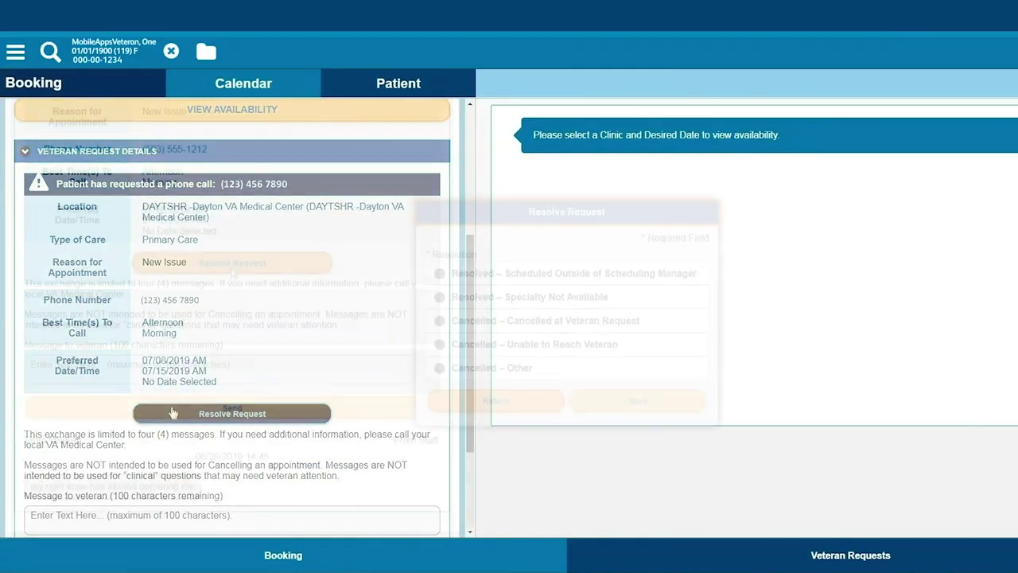